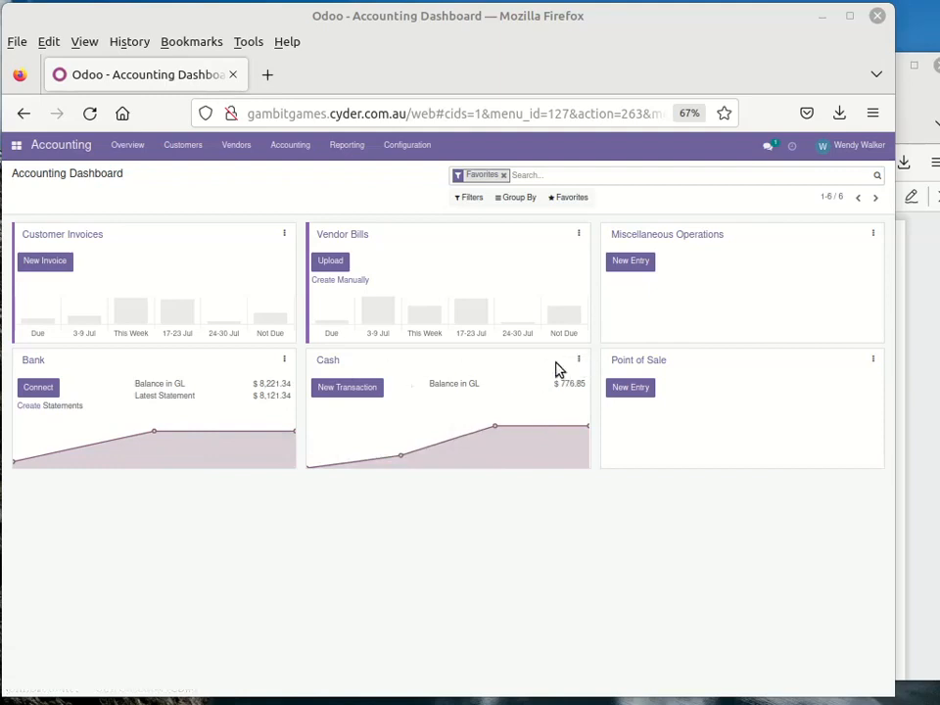
- Create a new internal transfer from the Cash journal with the memo "Transfer from Cash to Bank"
{"action": "left_click", "coordinate": [578, 359]}
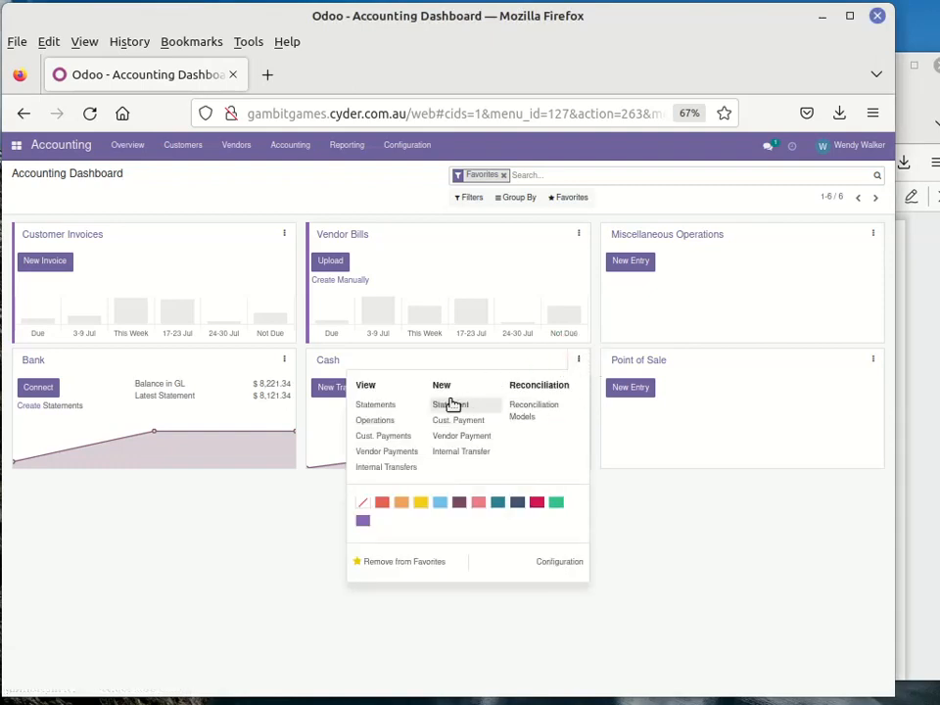
{"action": "left_click", "coordinate": [391, 469]}
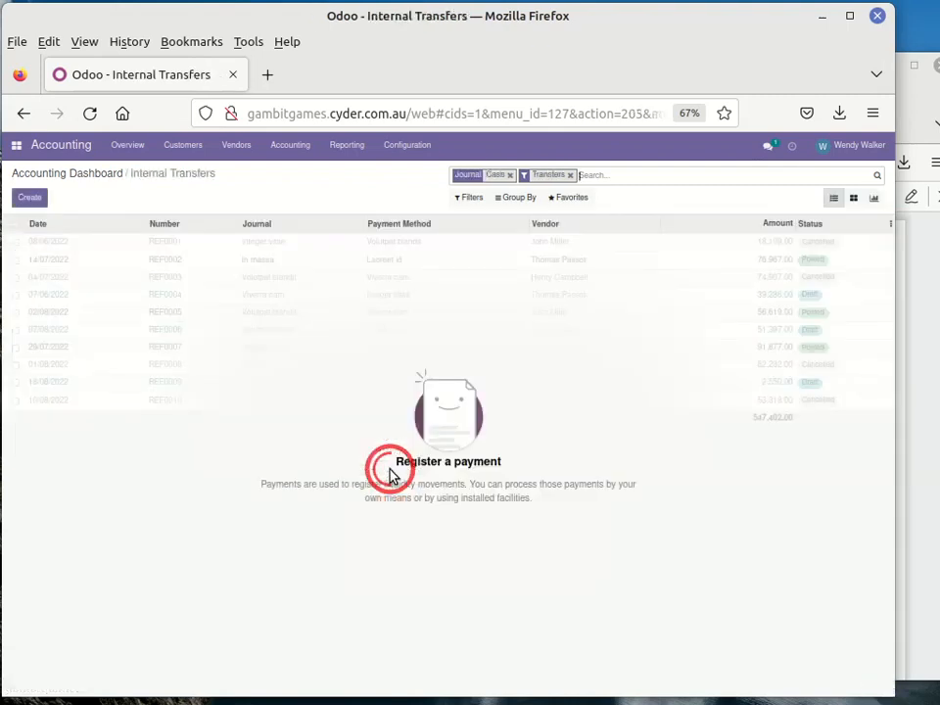
{"action": "left_click", "coordinate": [28, 198]}
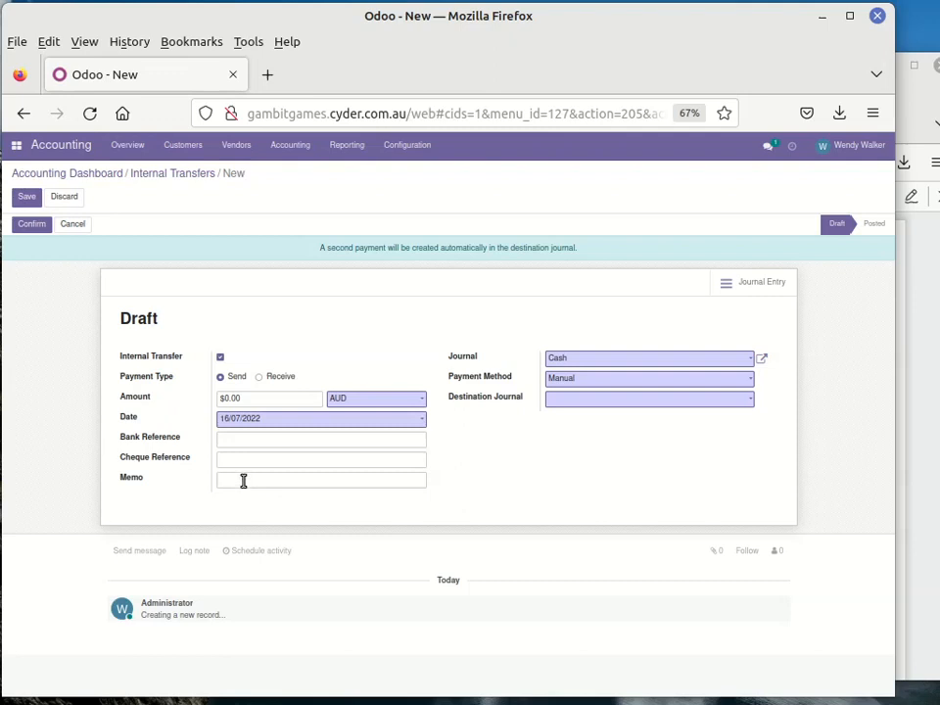
{"action": "left_click", "coordinate": [308, 483]}
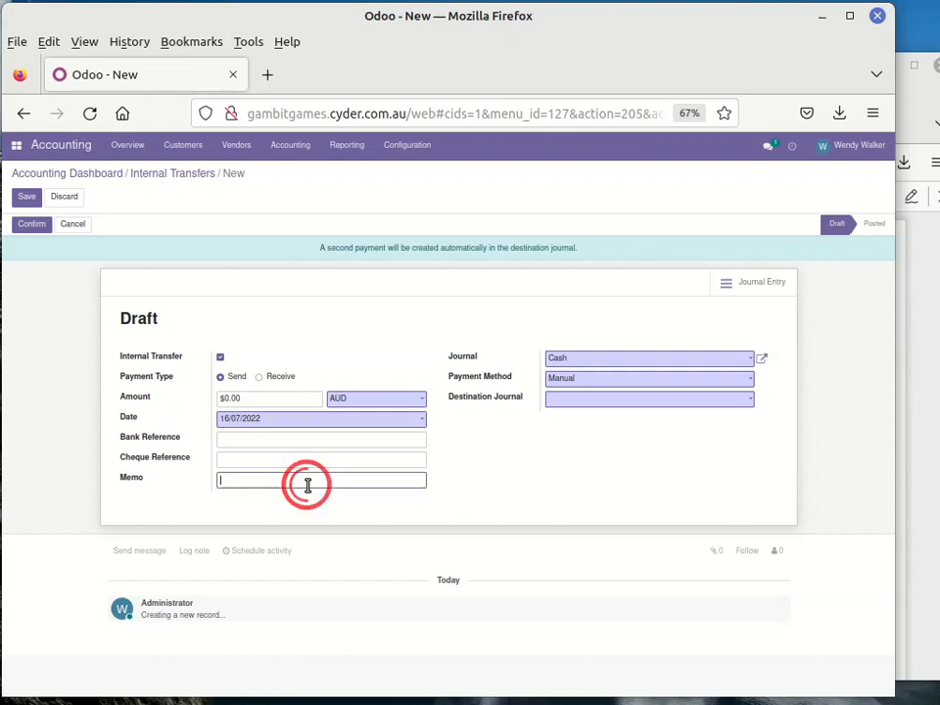
{"action": "type", "text": "Transfer from Cas"}
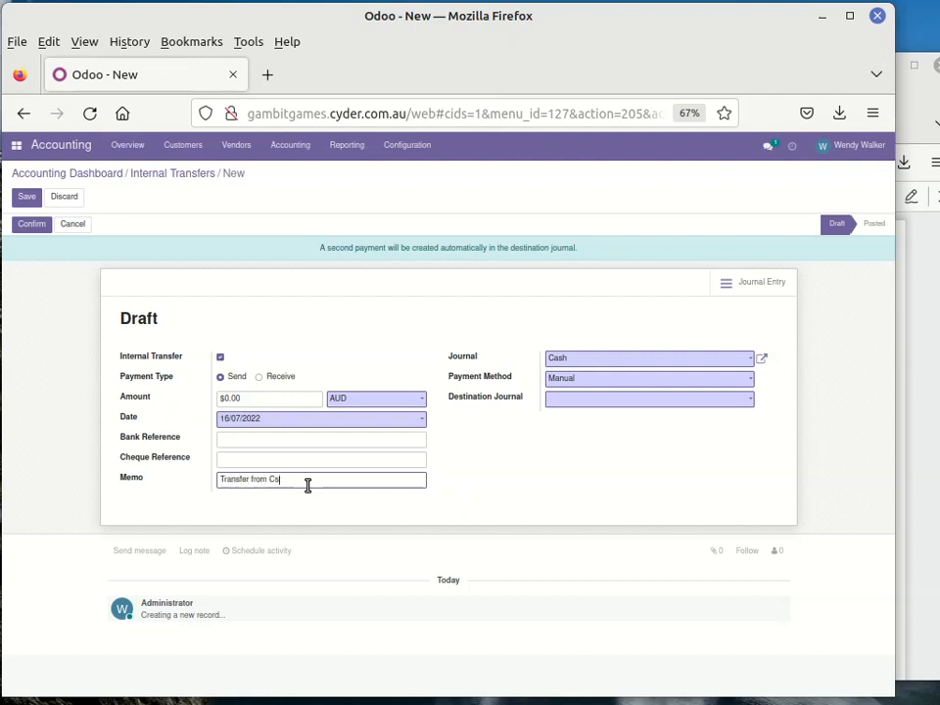
{"action": "type", "text": "h to Bank"}
- Confirm the internal transfer with Bank as the destination journal and an amount of $276.85
{"action": "left_click", "coordinate": [585, 399]}
{"action": "left_click", "coordinate": [574, 422]}
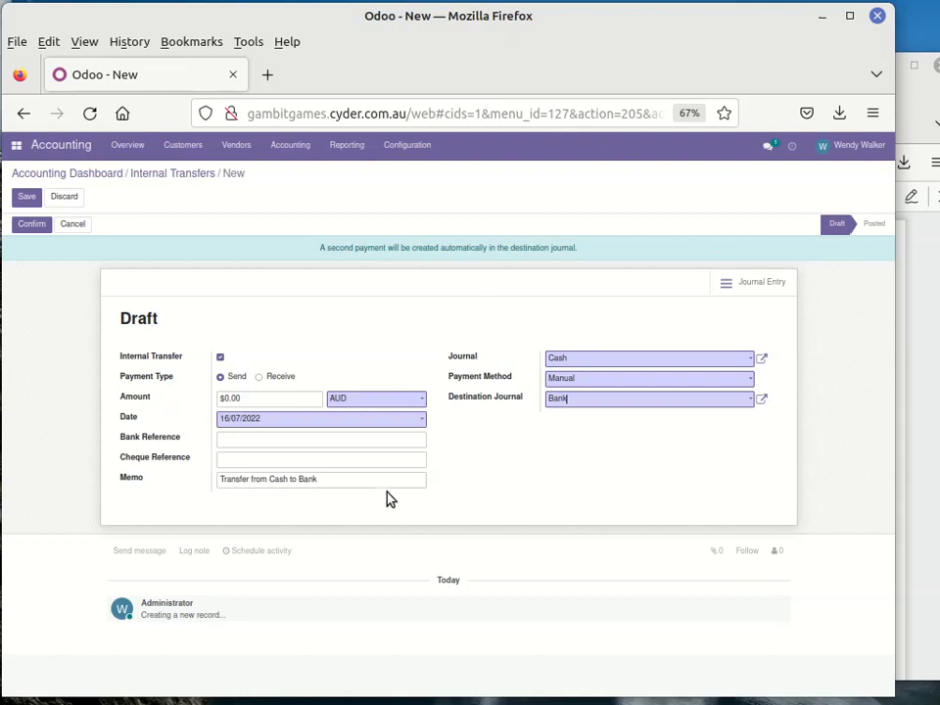
{"action": "left_click", "coordinate": [241, 397]}
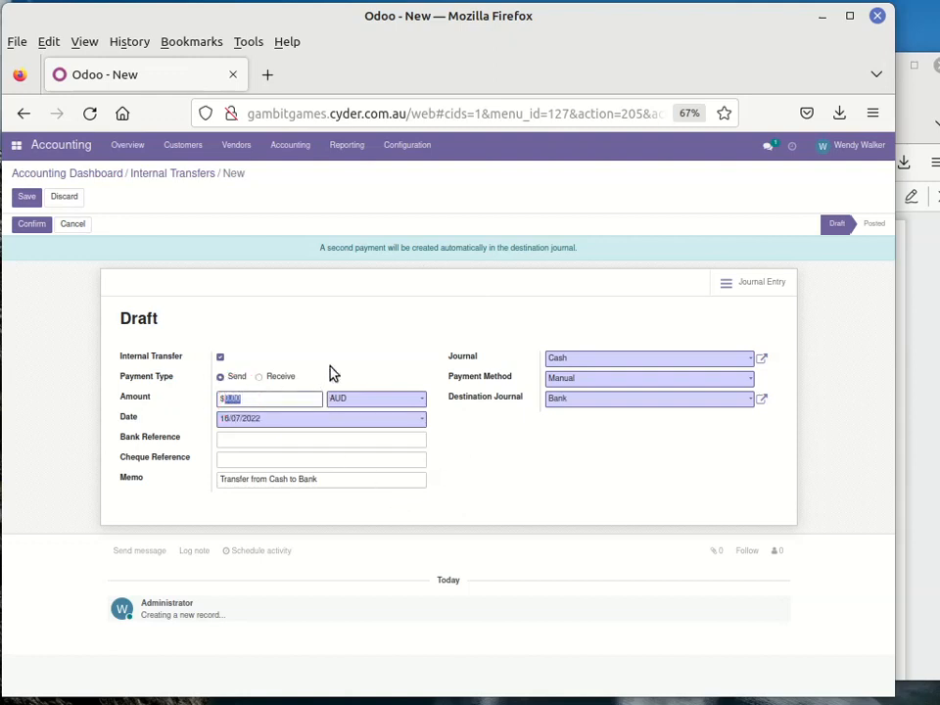
{"action": "type", "text": "276.85"}
{"action": "left_click", "coordinate": [31, 227]}
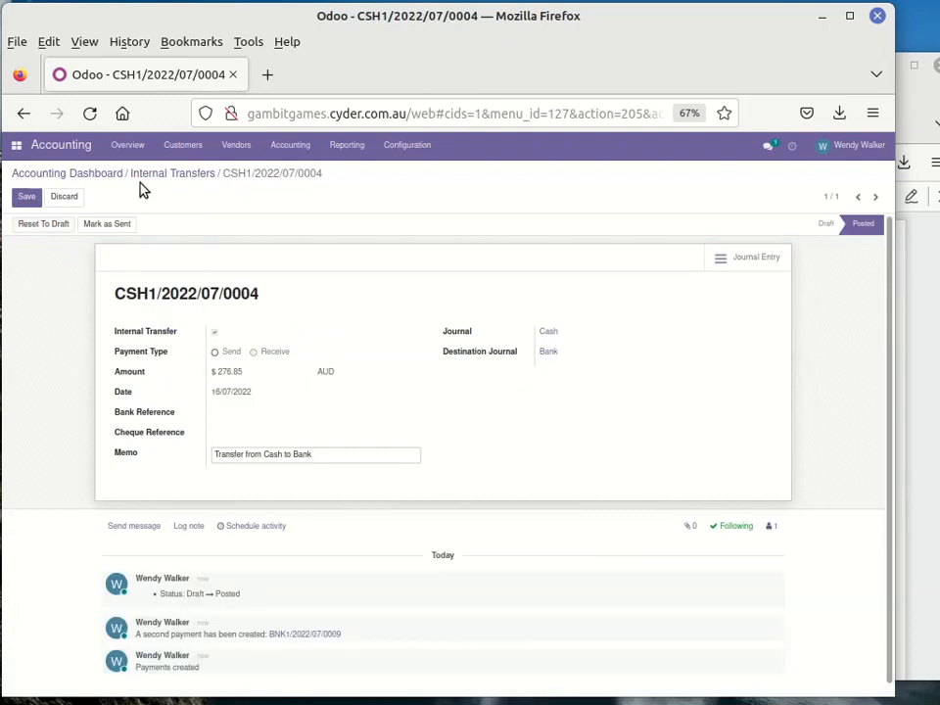
- Create a new Cash journal statement from the Accounting Dashboard and add a transaction line labelled "Transfer to Bank"
{"action": "left_click", "coordinate": [97, 175]}
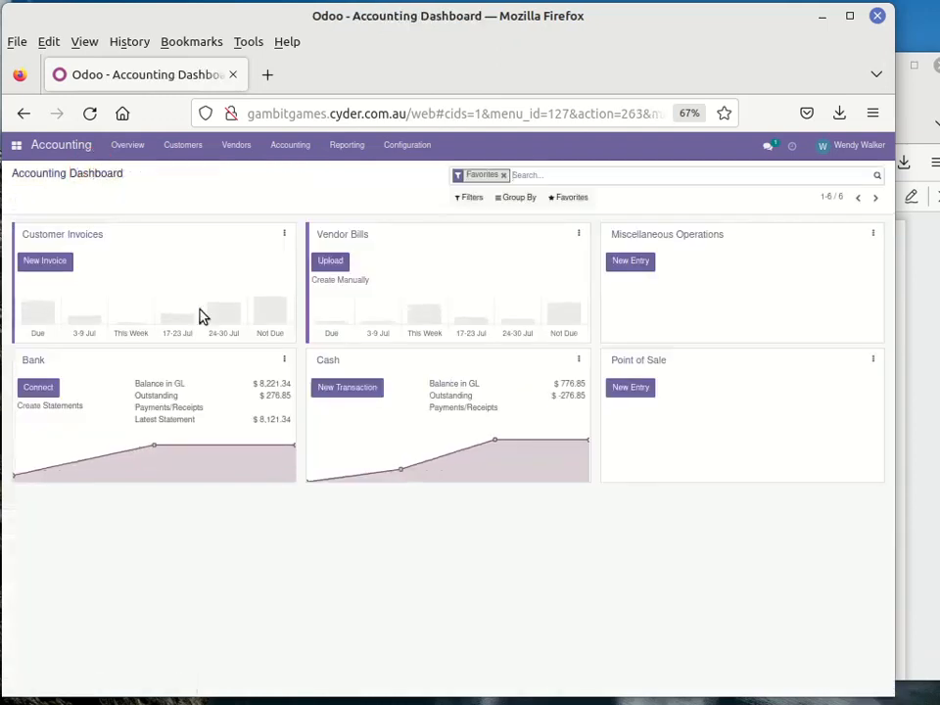
{"action": "double_click", "coordinate": [269, 395]}
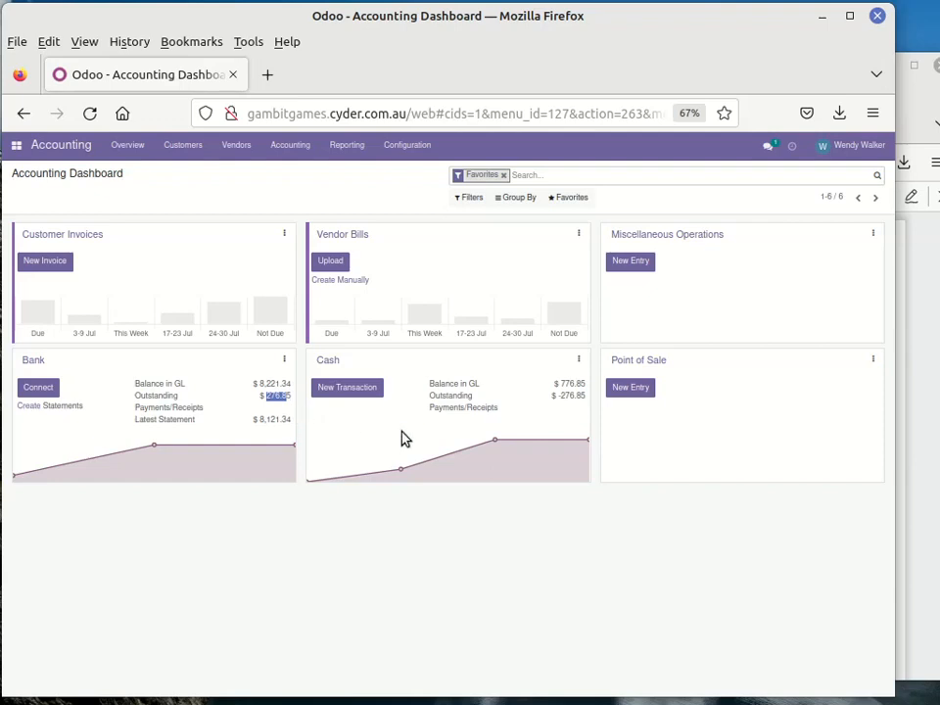
{"action": "left_click", "coordinate": [578, 361]}
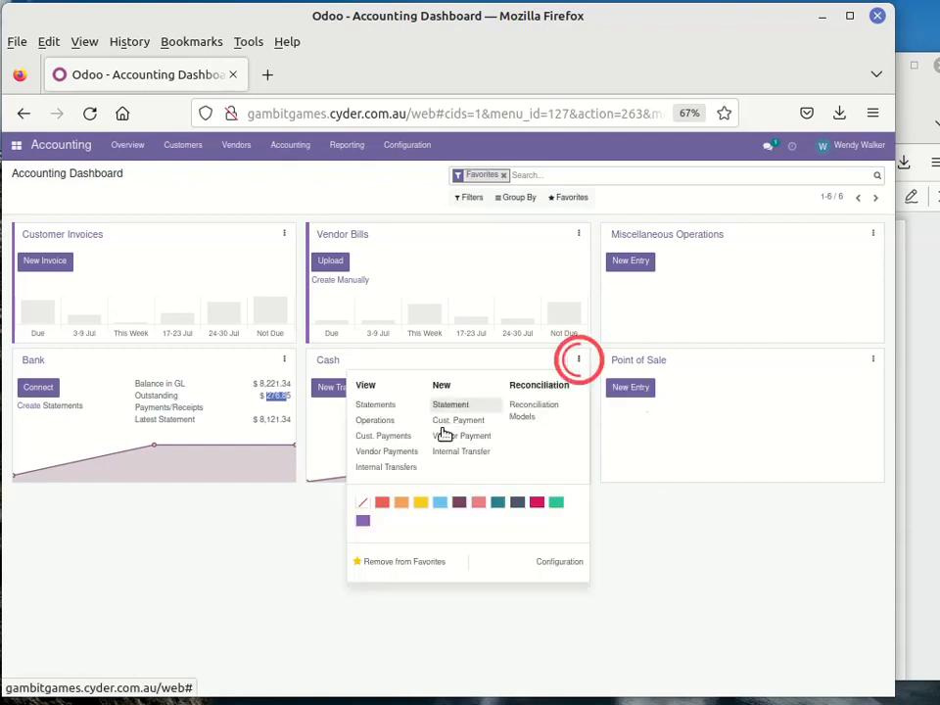
{"action": "left_click", "coordinate": [394, 411]}
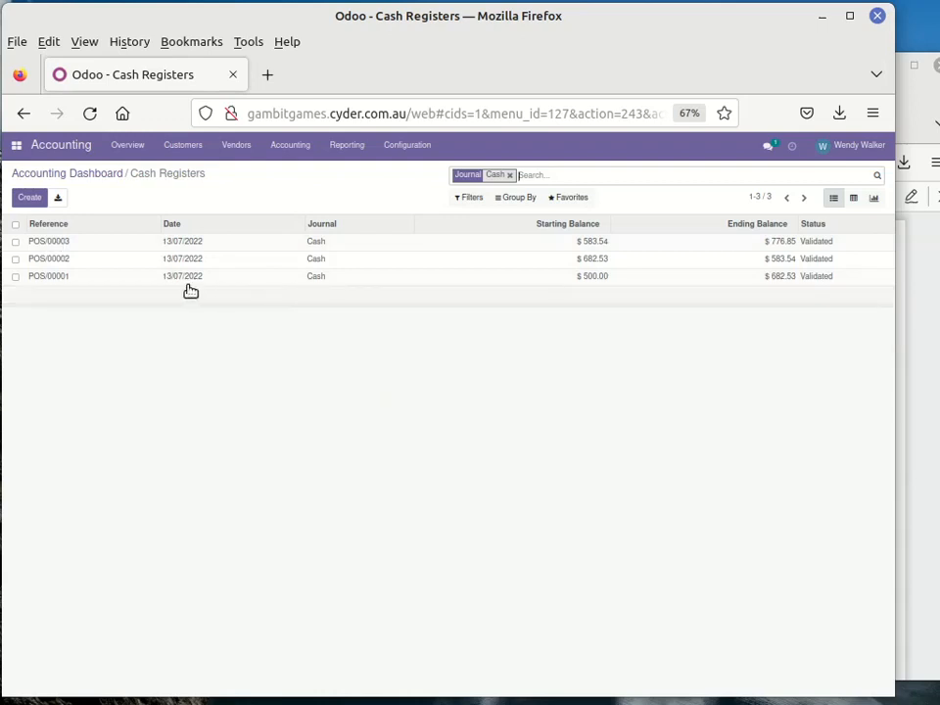
{"action": "left_click", "coordinate": [29, 197]}
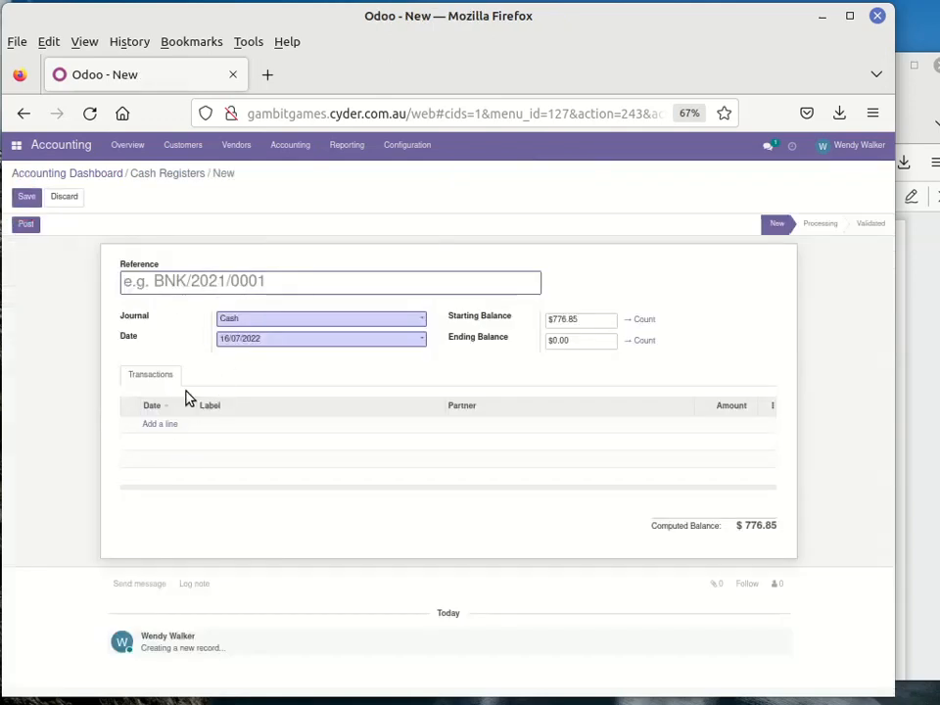
{"action": "left_click", "coordinate": [158, 424]}
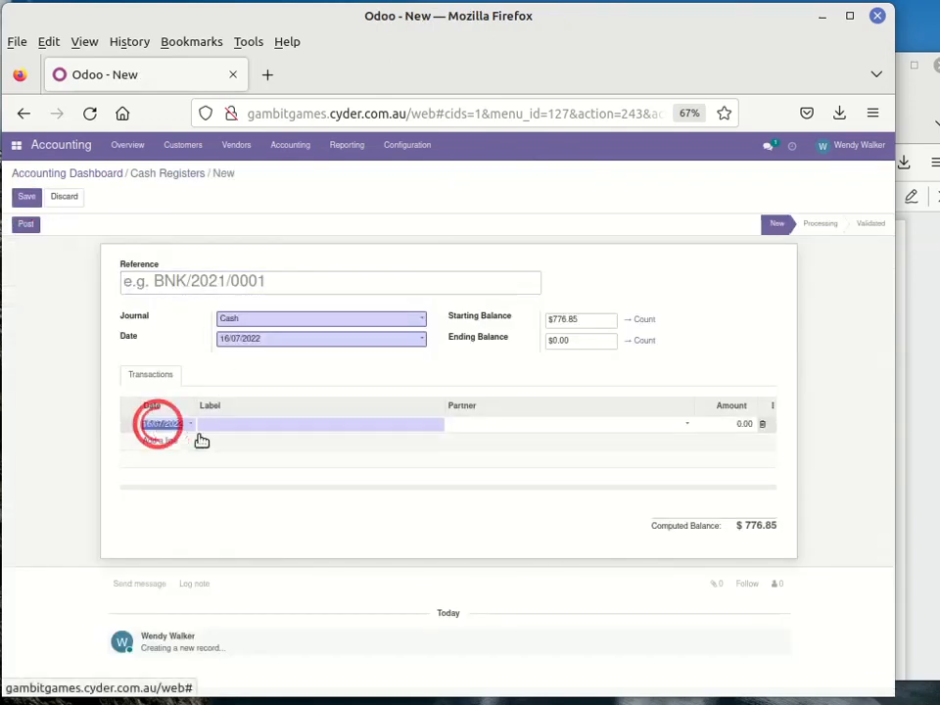
{"action": "left_click", "coordinate": [236, 424]}
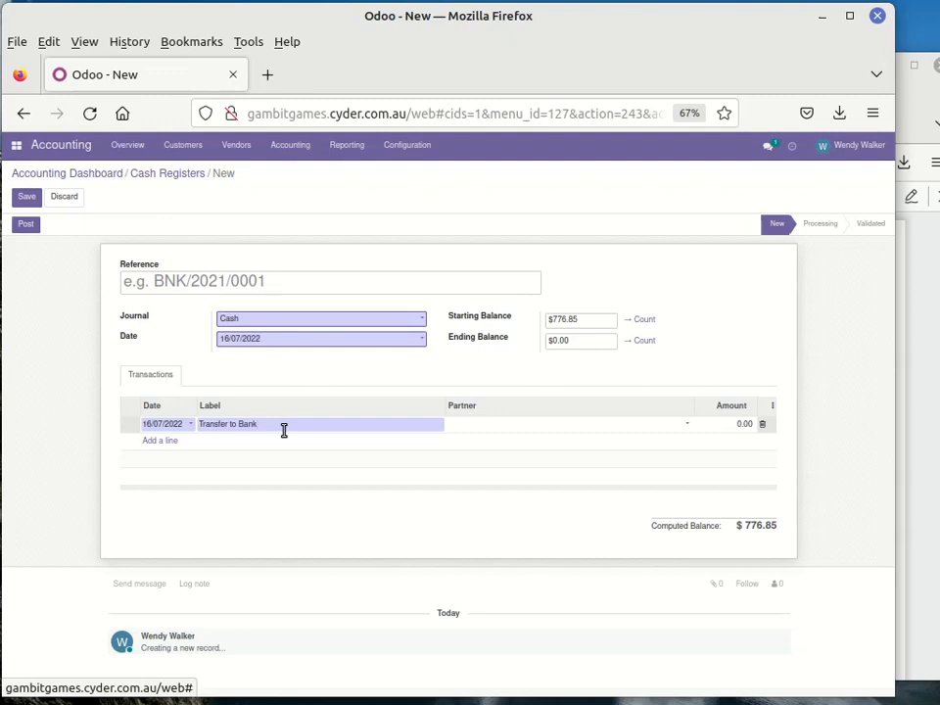
- Set the amount of the "Transfer to Bank" line to -276.85
{"action": "left_click", "coordinate": [732, 424]}
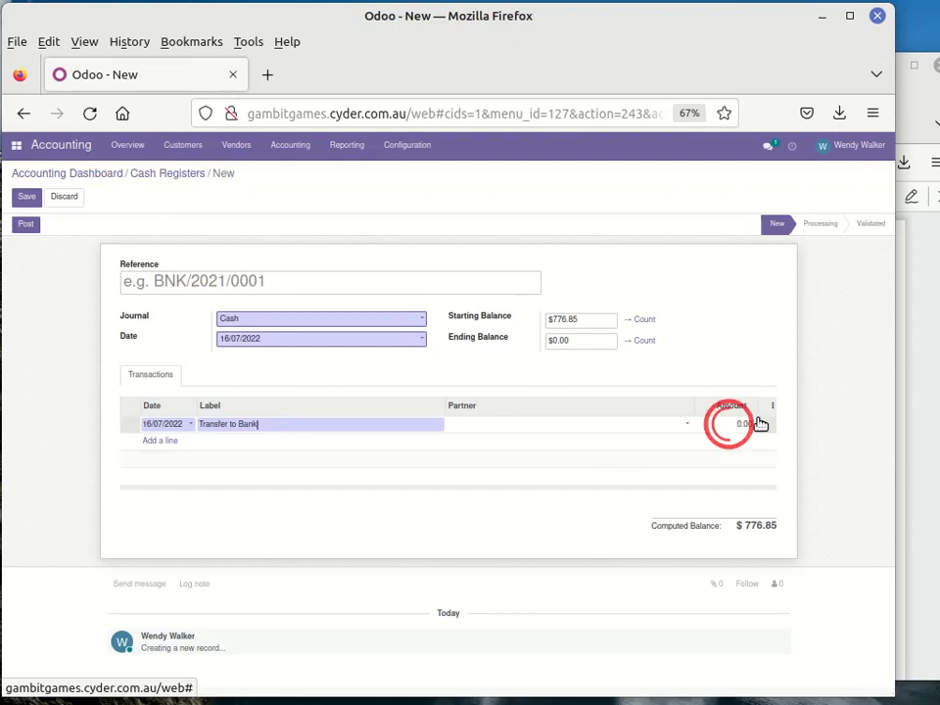
{"action": "left_click", "coordinate": [733, 423]}
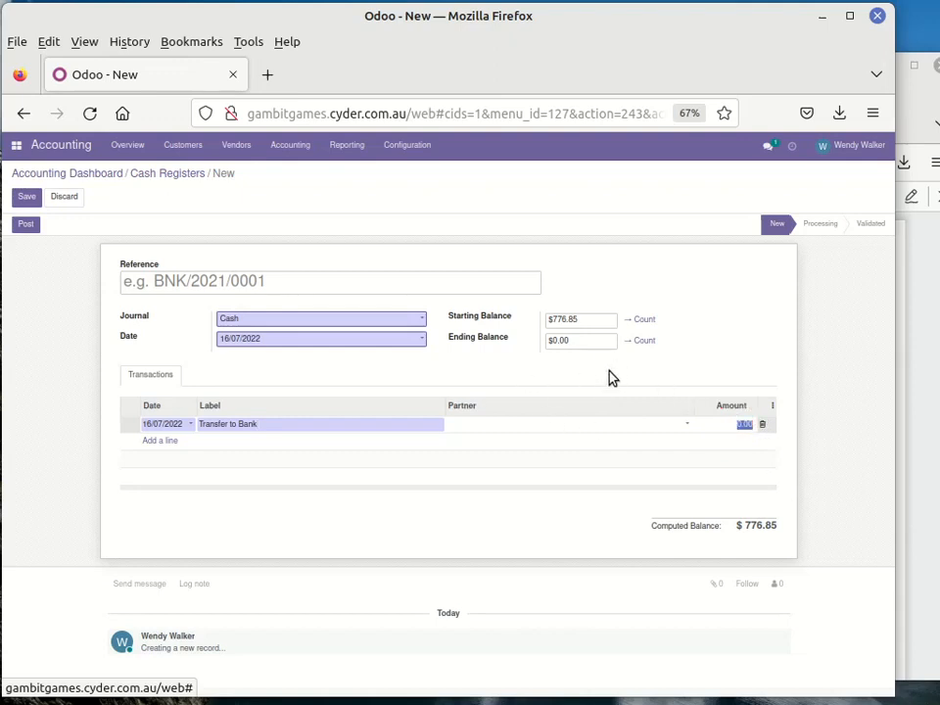
{"action": "left_click", "coordinate": [719, 422]}
{"action": "left_click", "coordinate": [732, 424]}
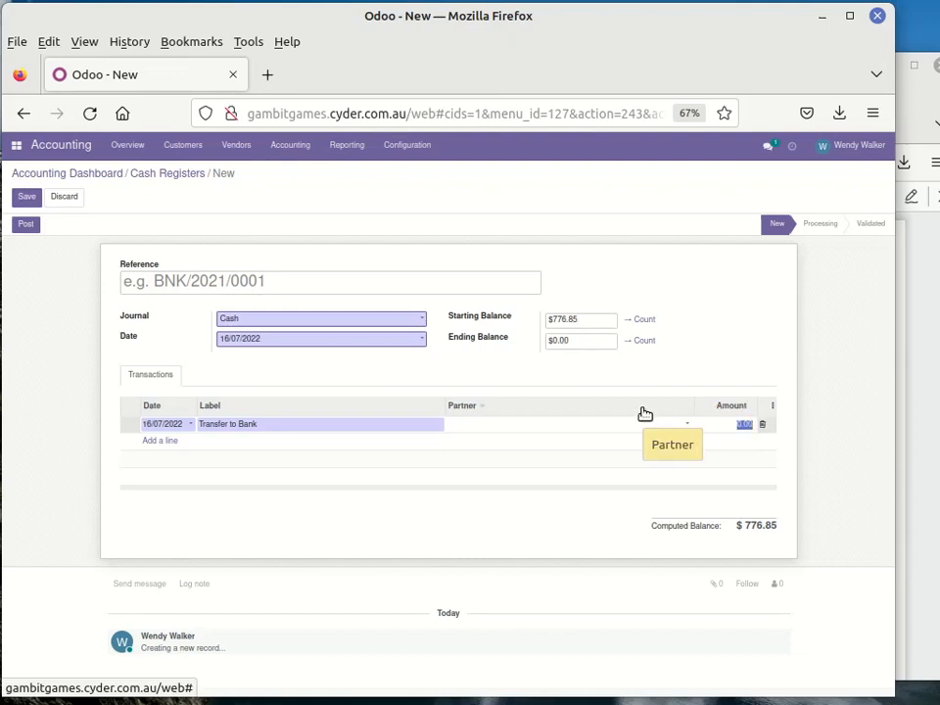
{"action": "key", "text": "BackSpace"}
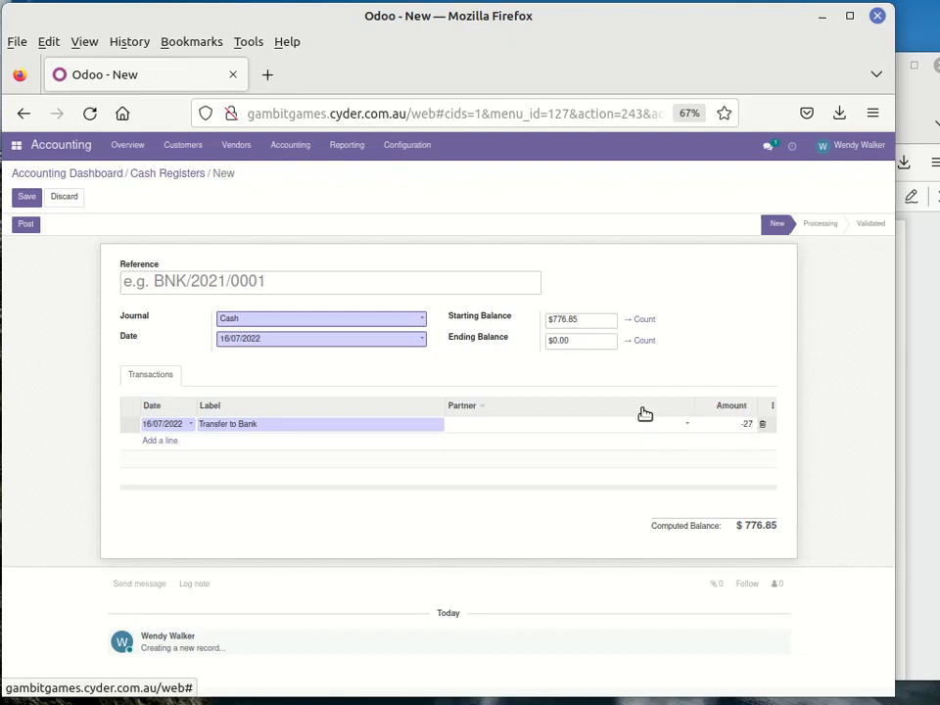
{"action": "type", "text": "-276.85"}
{"action": "left_click", "coordinate": [716, 365]}
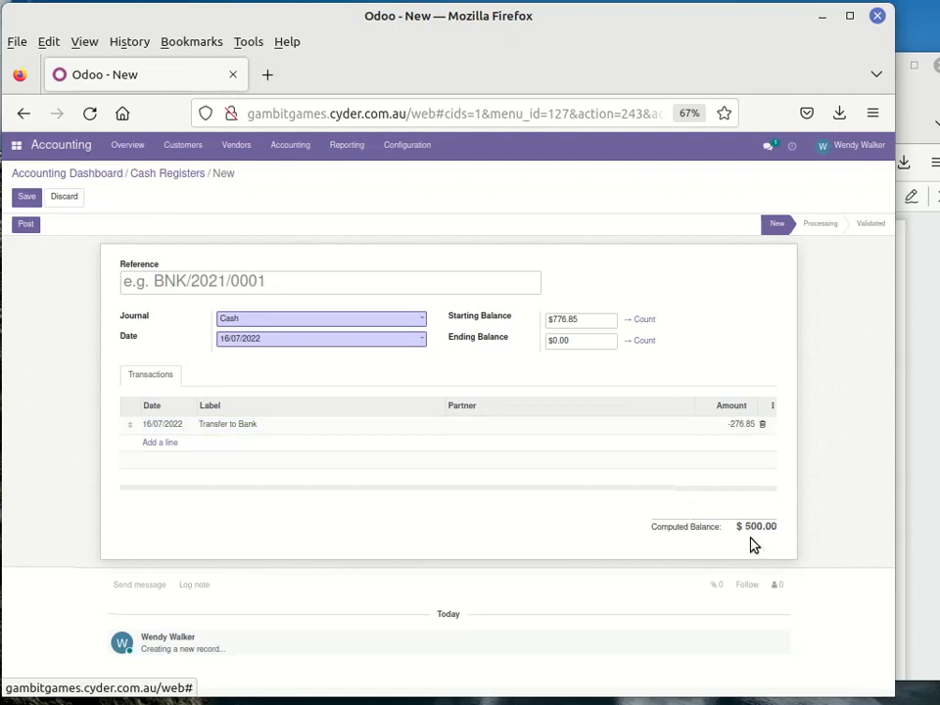
- Set the cash statement's ending balance to $500 and post the statement
{"action": "left_click", "coordinate": [568, 330]}
{"action": "left_click", "coordinate": [570, 340]}
{"action": "type", "text": "50"}
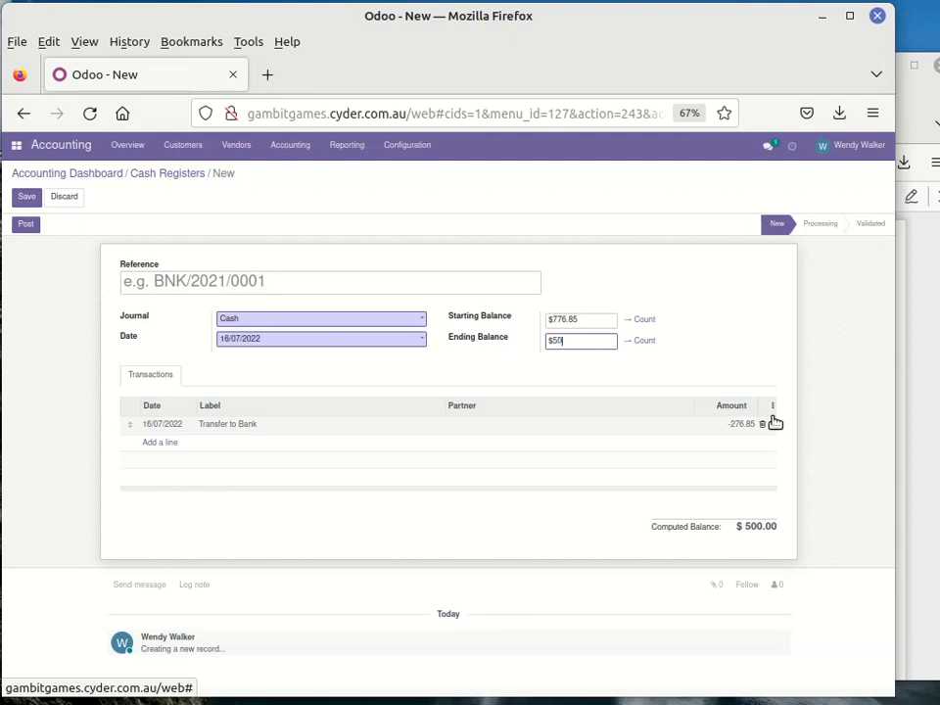
{"action": "left_click", "coordinate": [512, 378]}
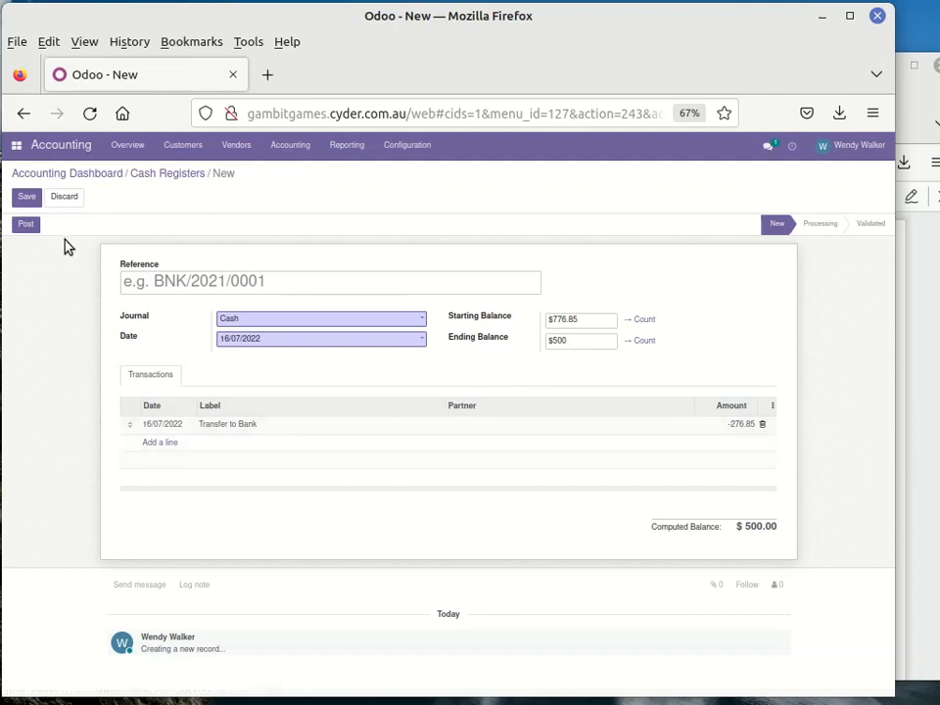
{"action": "left_click", "coordinate": [23, 223]}
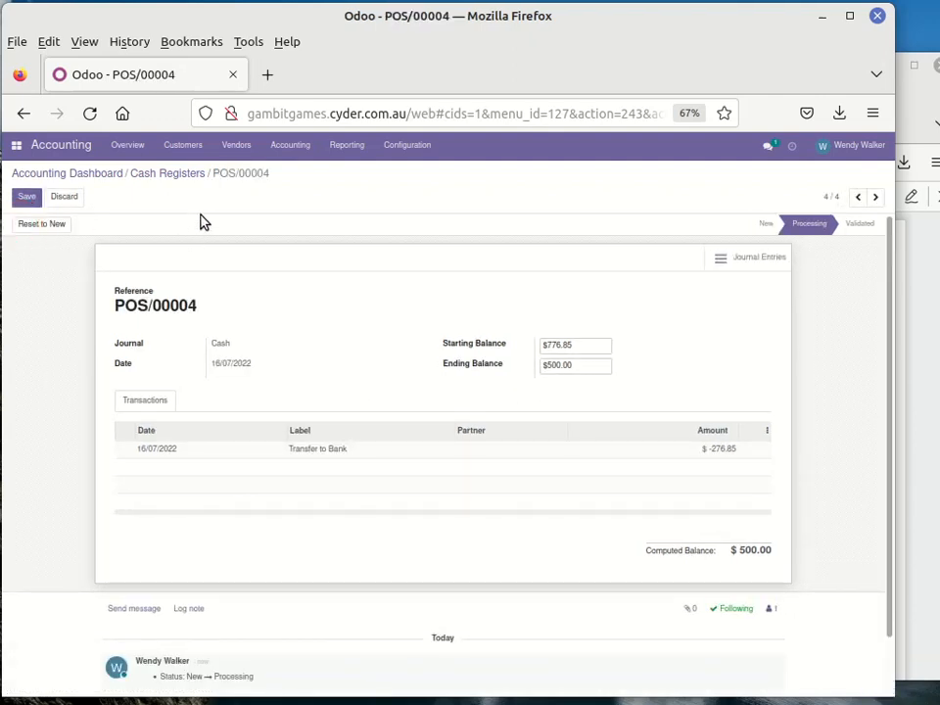
- Reconcile the outstanding Cash item from the dashboard by matching it with the "Transfer from Cash" entry and validate it
{"action": "left_click", "coordinate": [86, 172]}
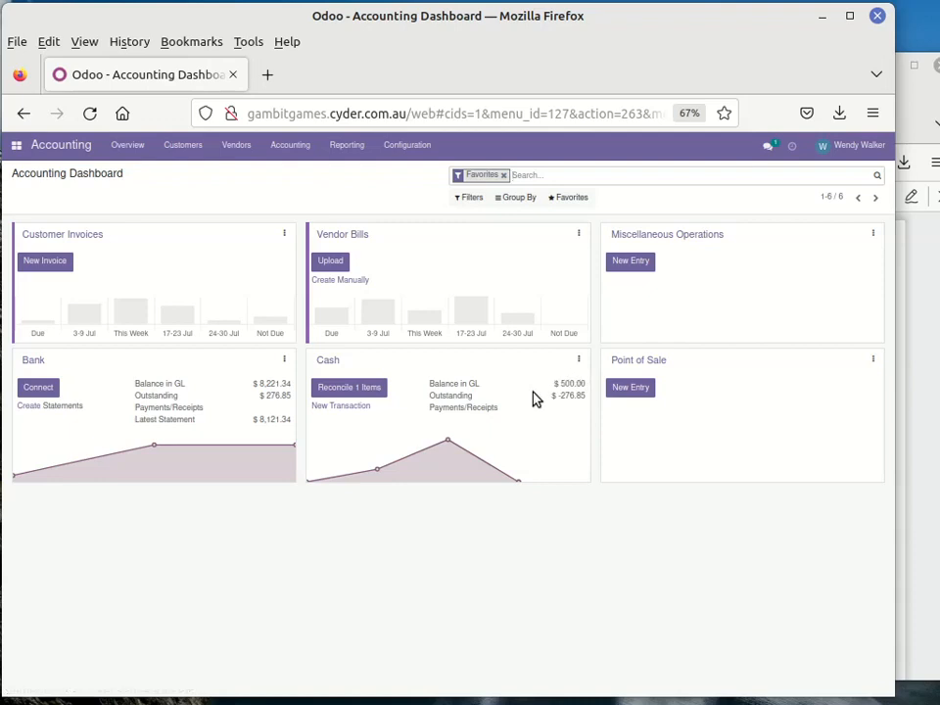
{"action": "left_click", "coordinate": [350, 389]}
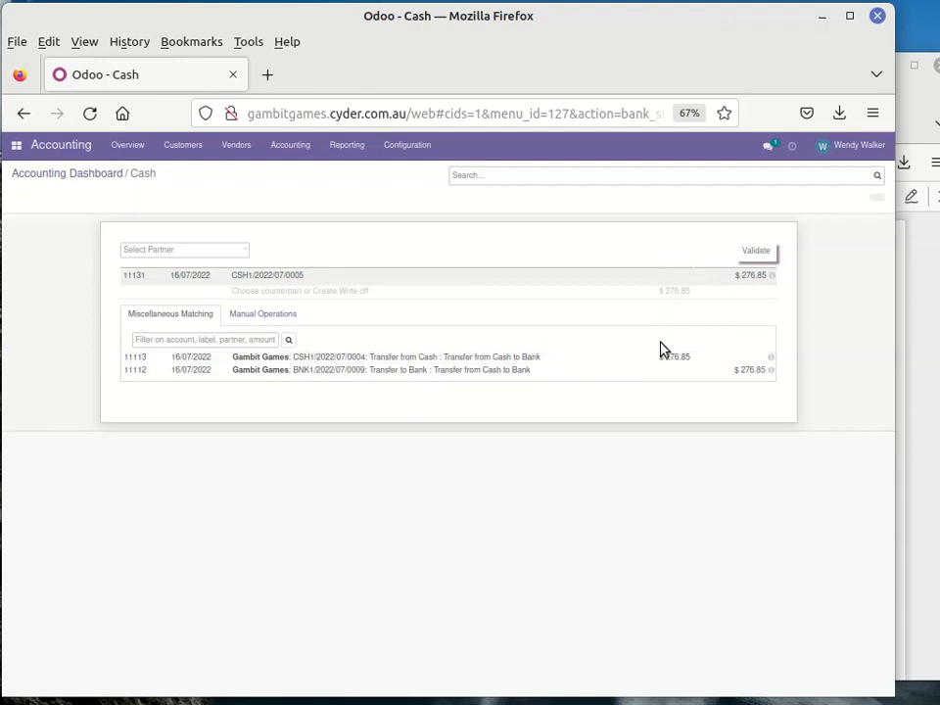
{"action": "left_click", "coordinate": [458, 358]}
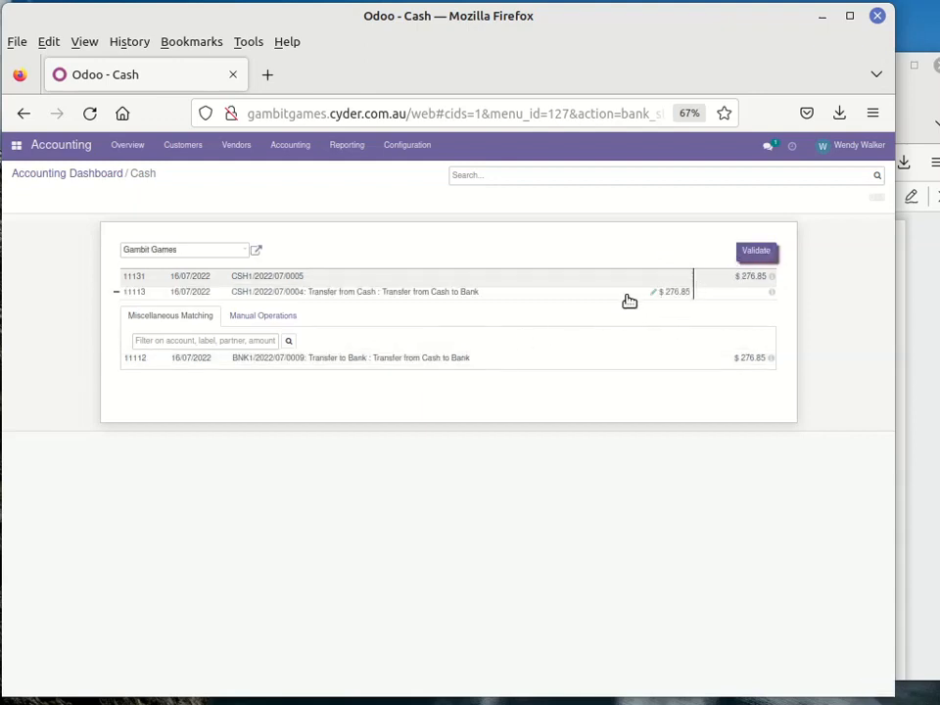
{"action": "left_click", "coordinate": [760, 254]}
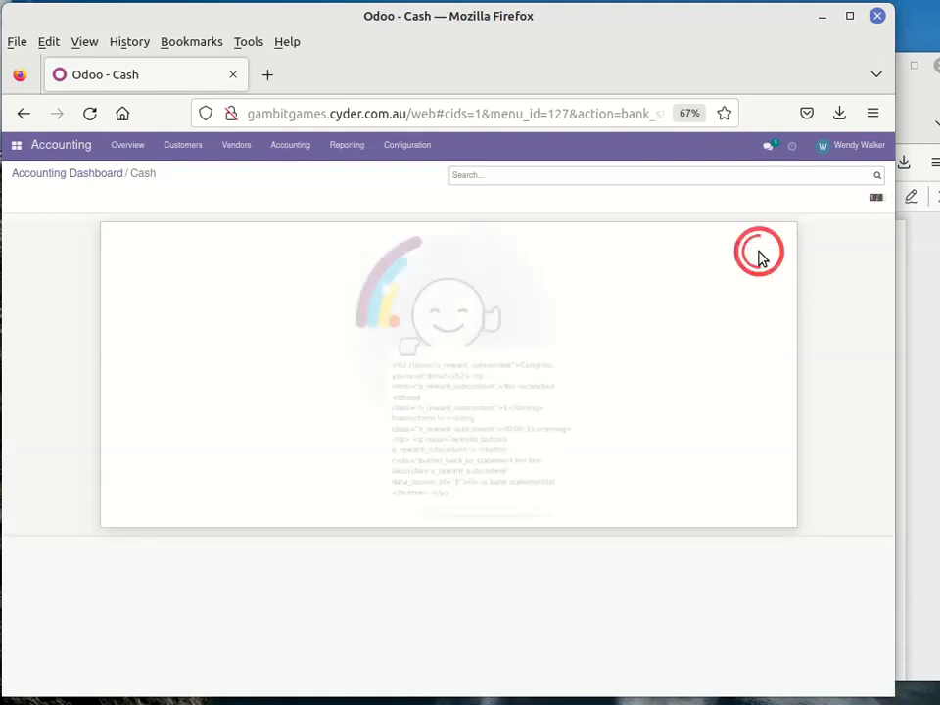
- Create a new Bank journal statement from the Accounting Dashboard and add a transaction line labelled "Transfer from cash"
{"action": "left_click", "coordinate": [57, 173]}
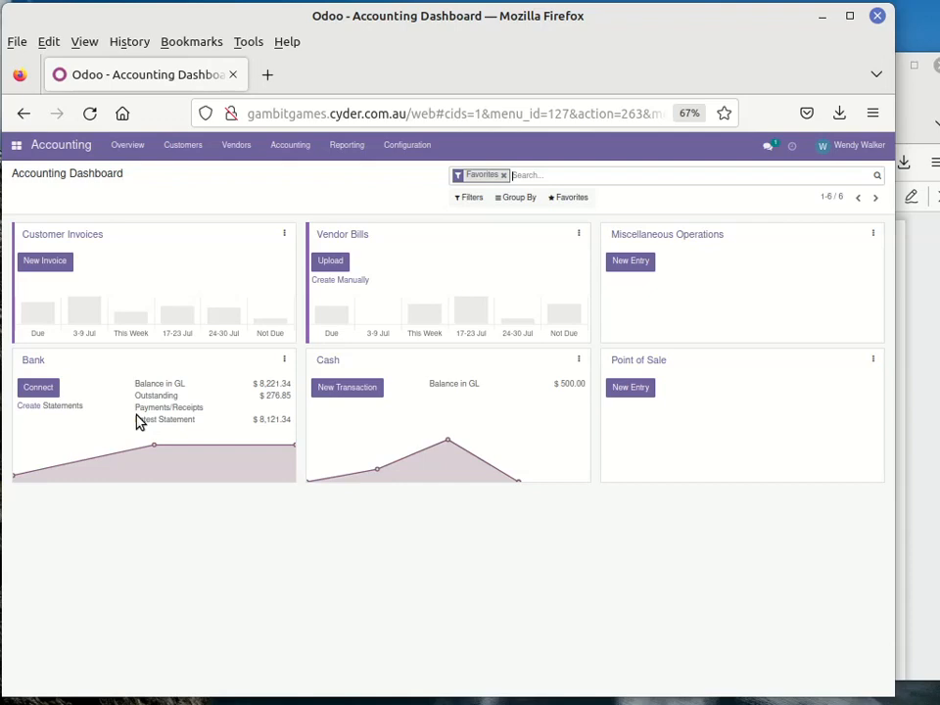
{"action": "left_click", "coordinate": [283, 360]}
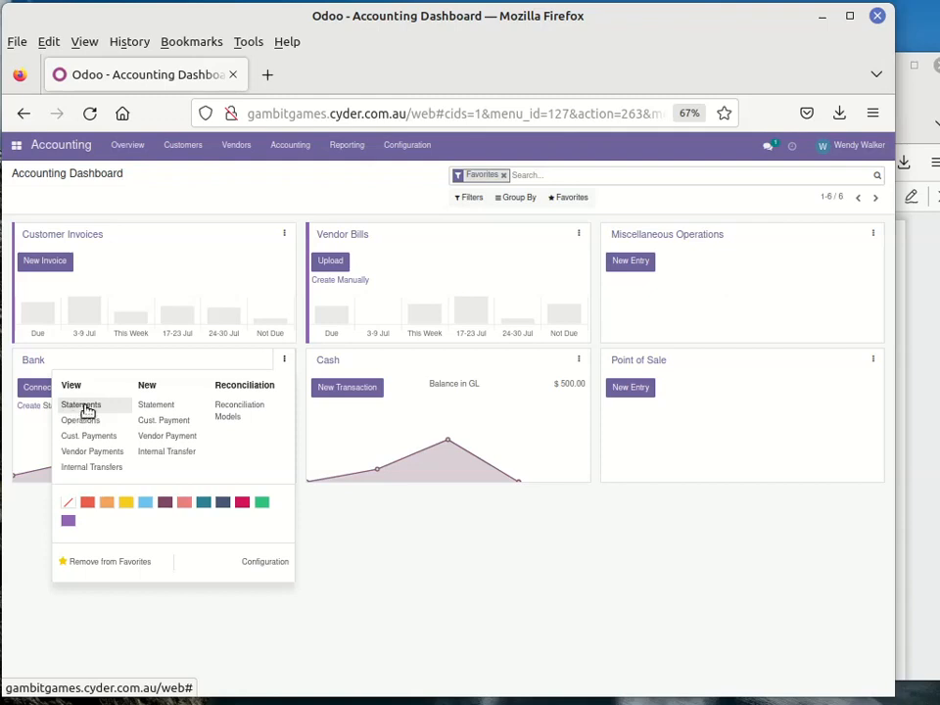
{"action": "left_click", "coordinate": [85, 407]}
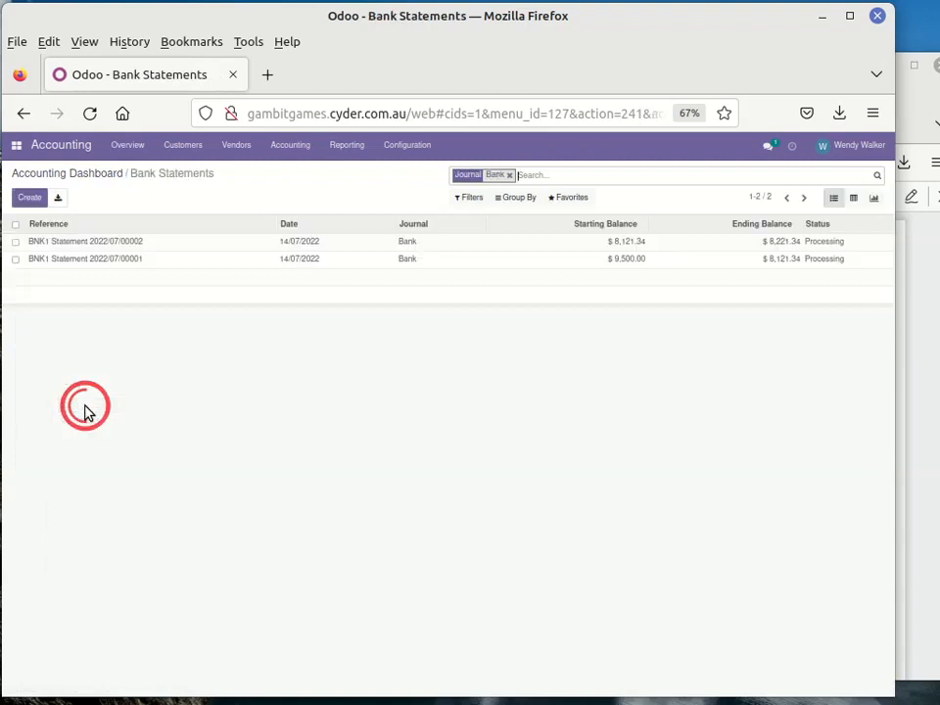
{"action": "left_click", "coordinate": [29, 202]}
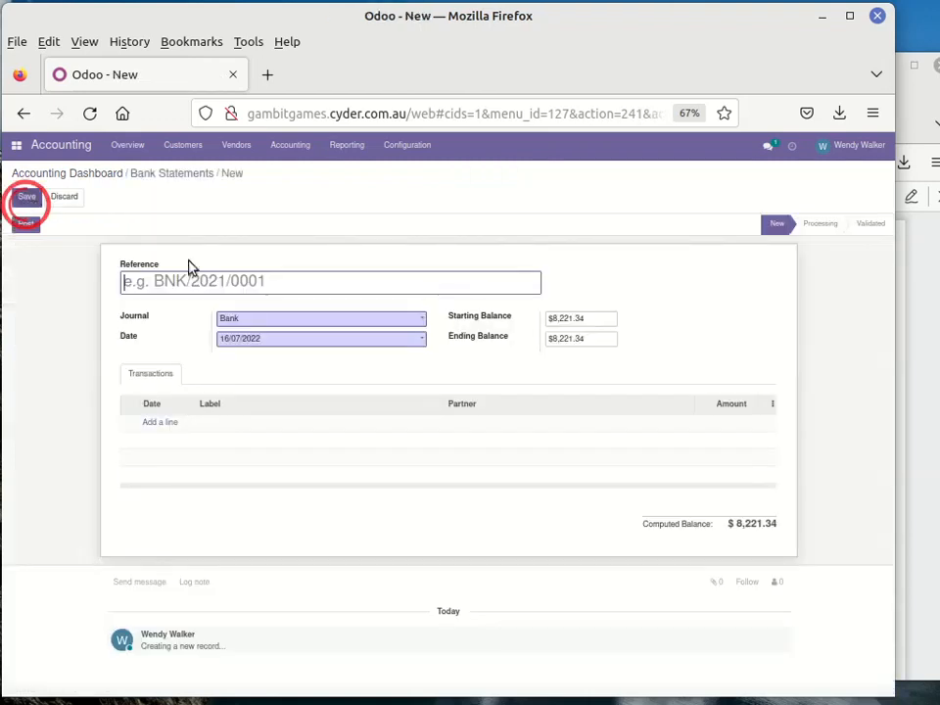
{"action": "left_click", "coordinate": [164, 425]}
{"action": "left_click", "coordinate": [256, 422]}
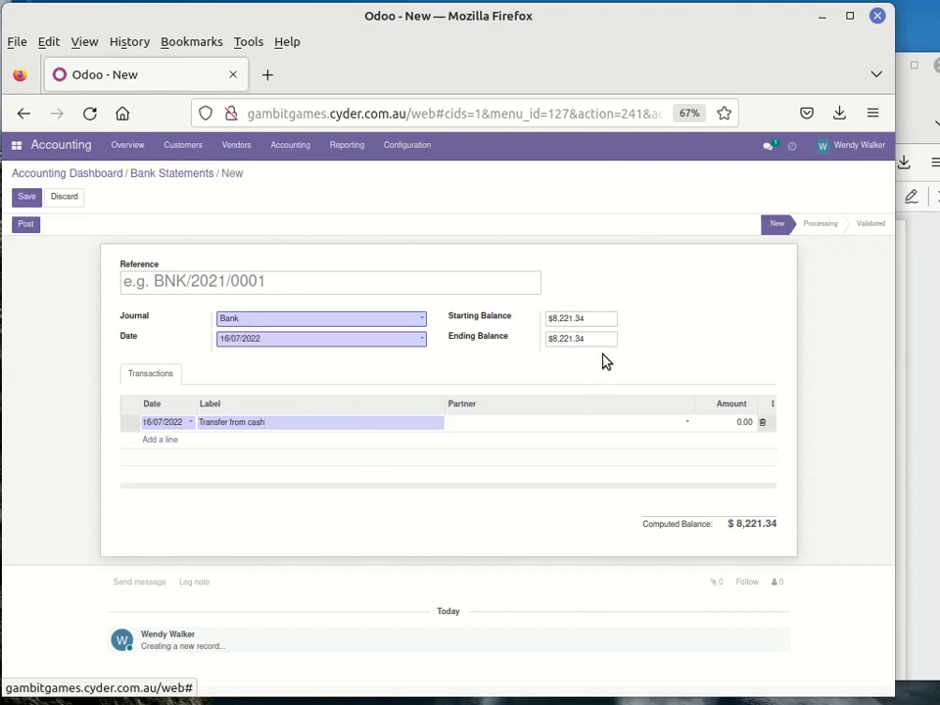
- Set the amount of the "Transfer from cash" line to 276.85
{"action": "left_click", "coordinate": [736, 423]}
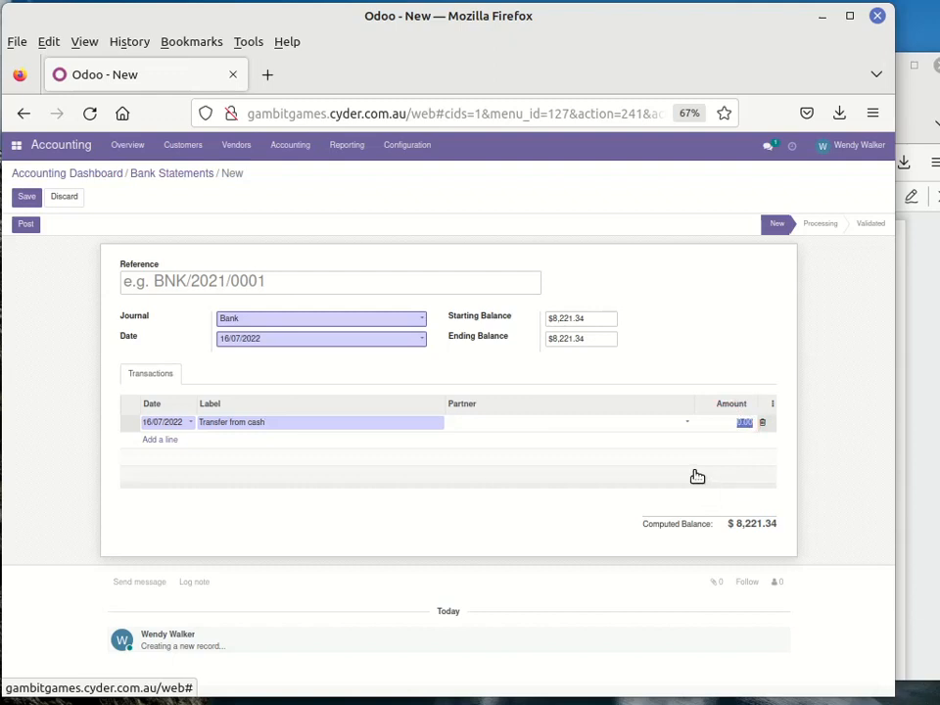
{"action": "type", "text": "2"}
{"action": "type", "text": "75"}
{"action": "type", "text": ".85"}
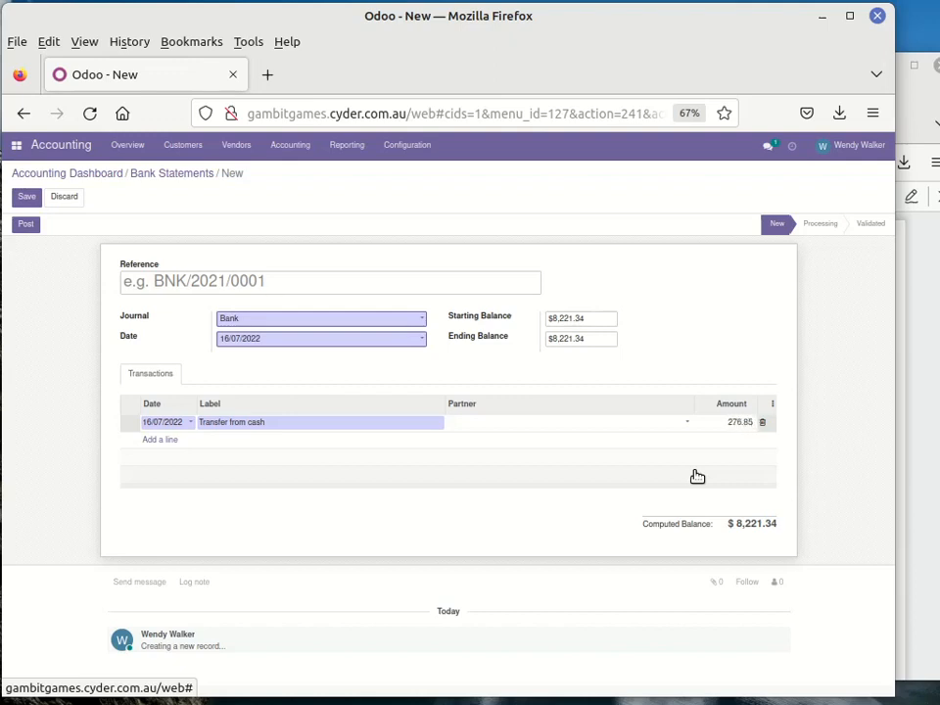
{"action": "left_click", "coordinate": [661, 368]}
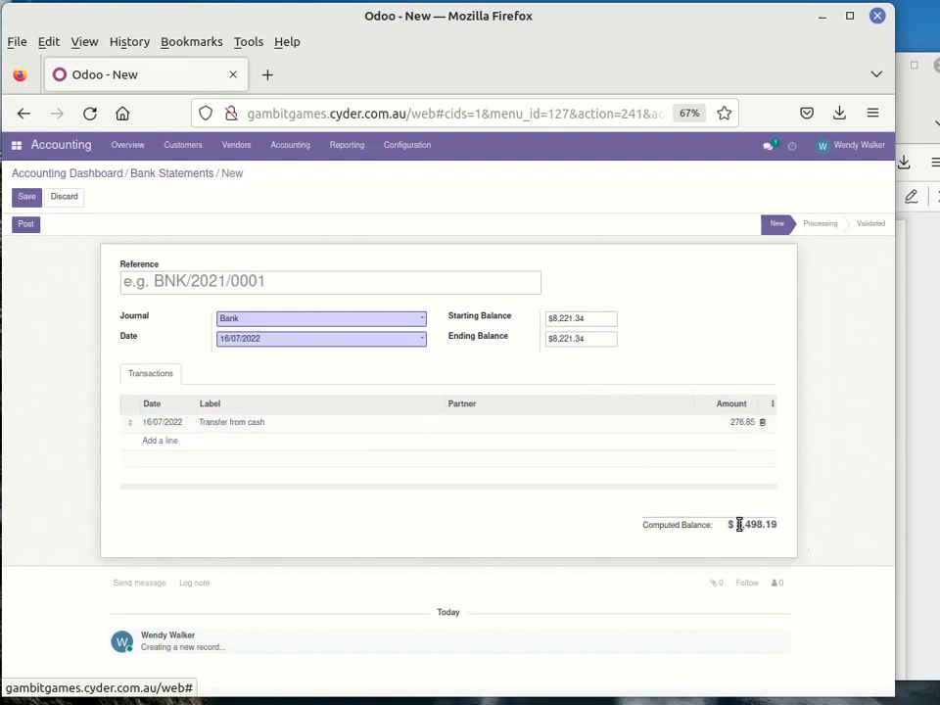
- Set the bank statement's ending balance to the computed balance of $8,498.19 and post the statement
{"action": "left_click_drag", "start_coordinate": [739, 524], "coordinate": [774, 524]}
{"action": "right_click", "coordinate": [776, 529]}
{"action": "left_click", "coordinate": [776, 529]}
{"action": "left_click", "coordinate": [601, 336]}
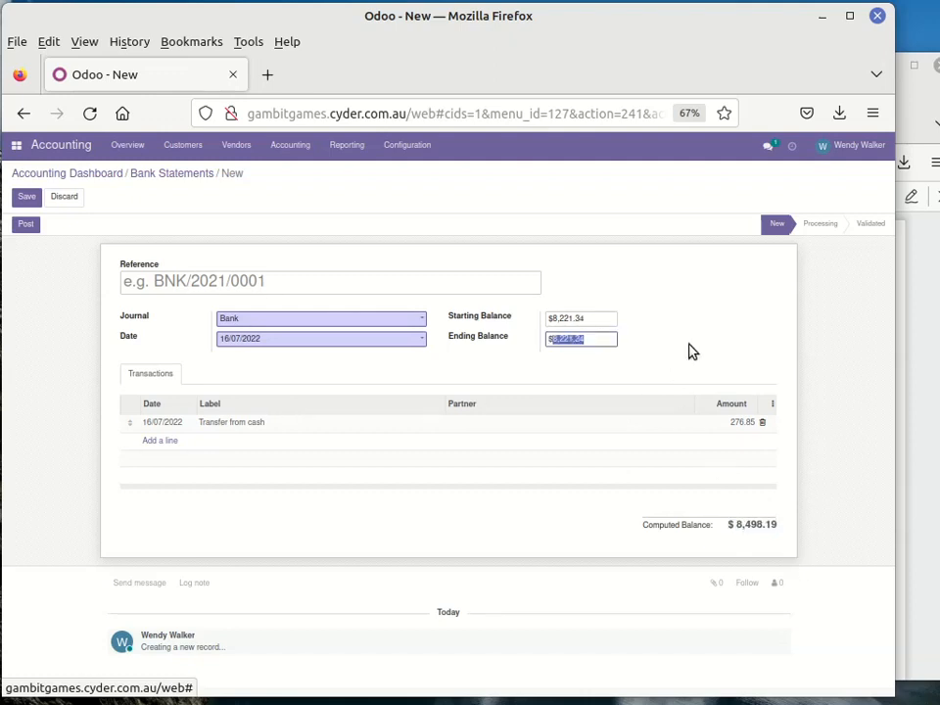
{"action": "key", "text": "ctrl+v"}
{"action": "left_click", "coordinate": [519, 383]}
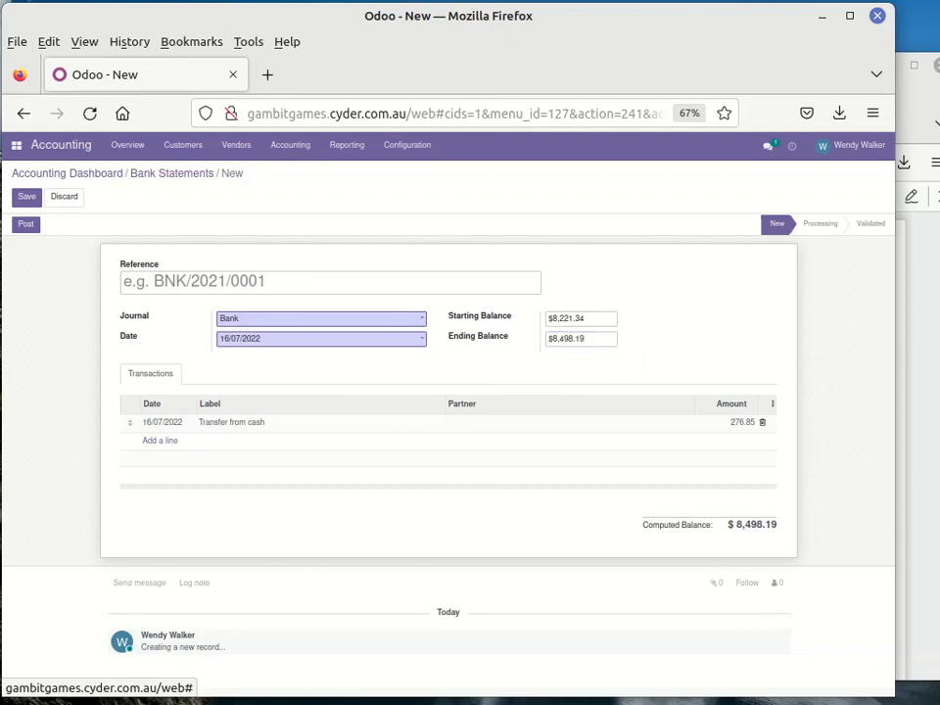
{"action": "left_click", "coordinate": [25, 228]}
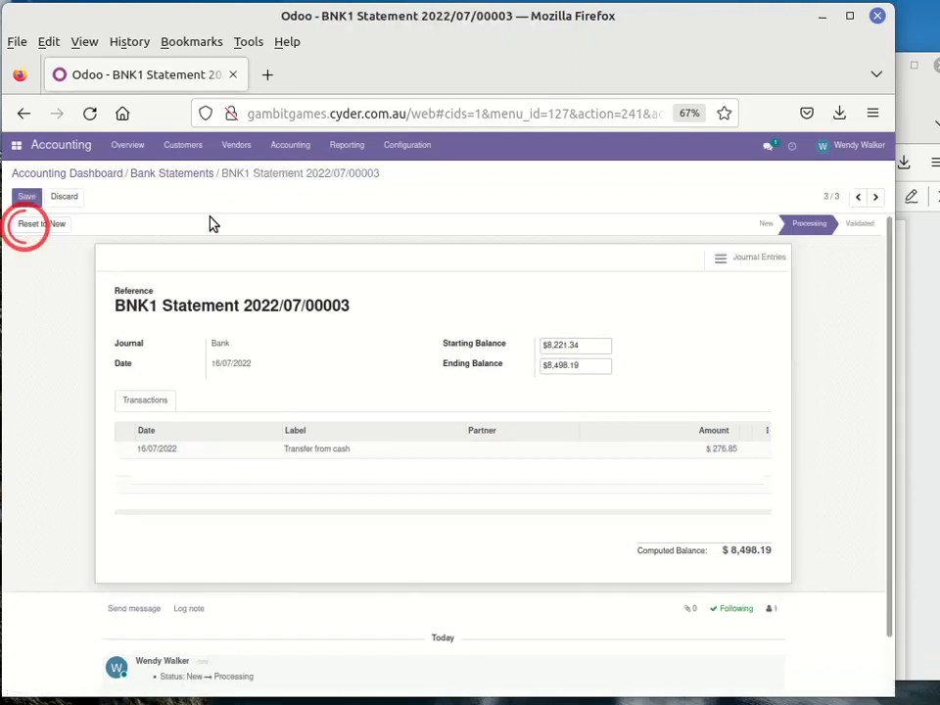
- Reconcile the outstanding Bank item from the Accounting Dashboard by matching it with the "Transfer from Cash to Bank" entry and validate it
{"action": "left_click", "coordinate": [109, 173]}
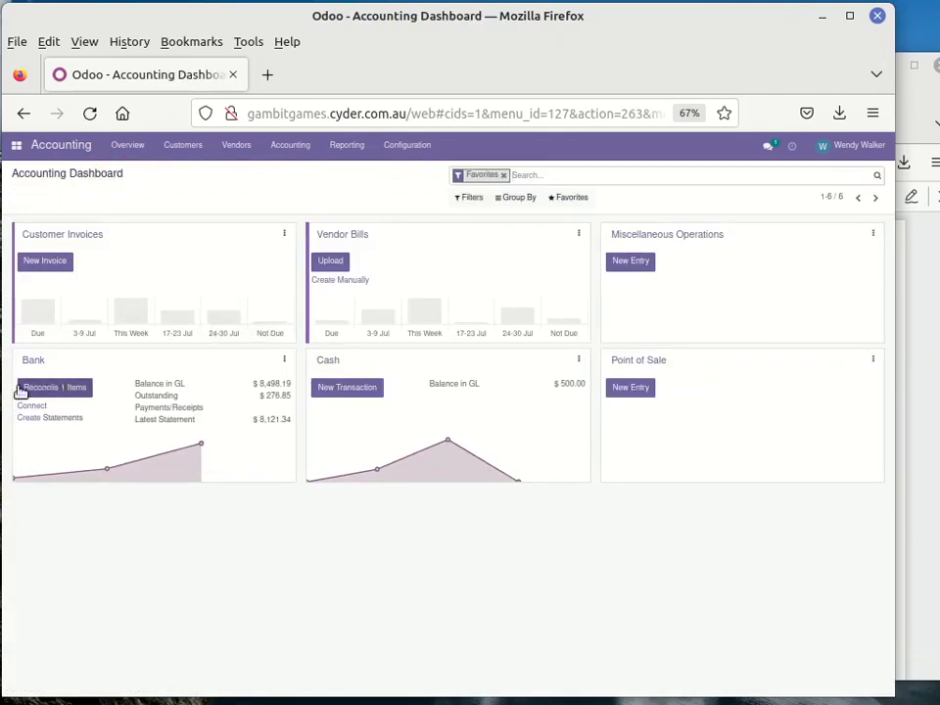
{"action": "left_click", "coordinate": [55, 389]}
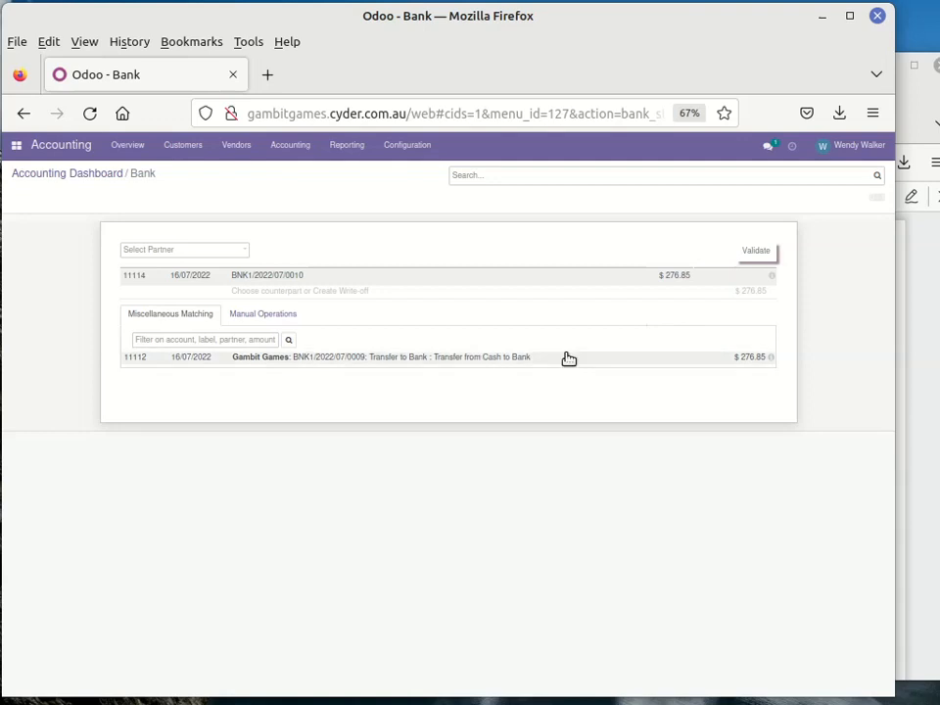
{"action": "left_click", "coordinate": [495, 357]}
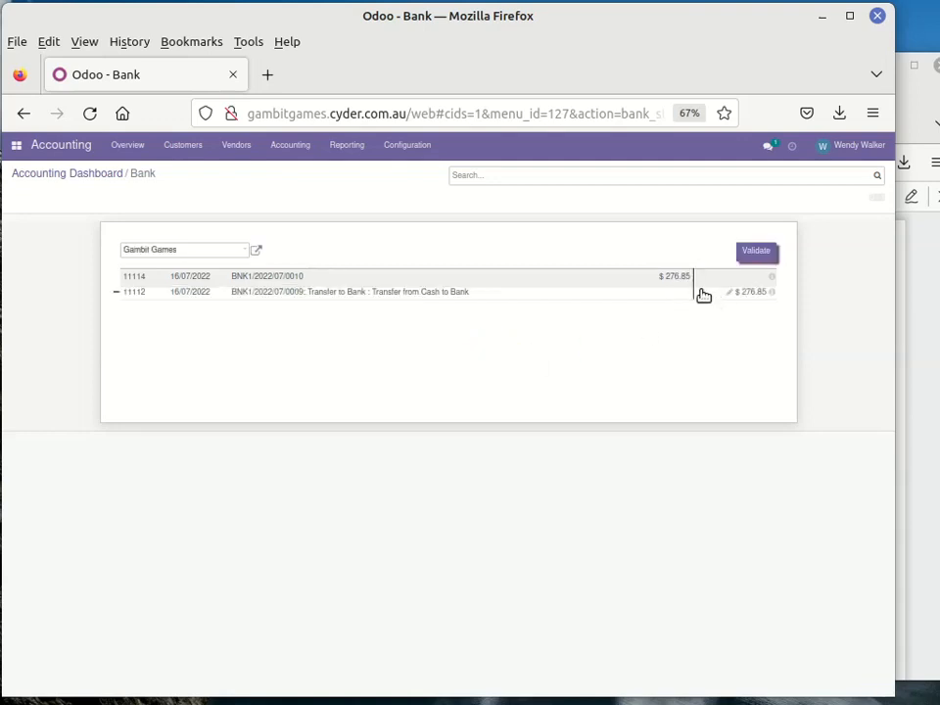
{"action": "left_click", "coordinate": [754, 256]}
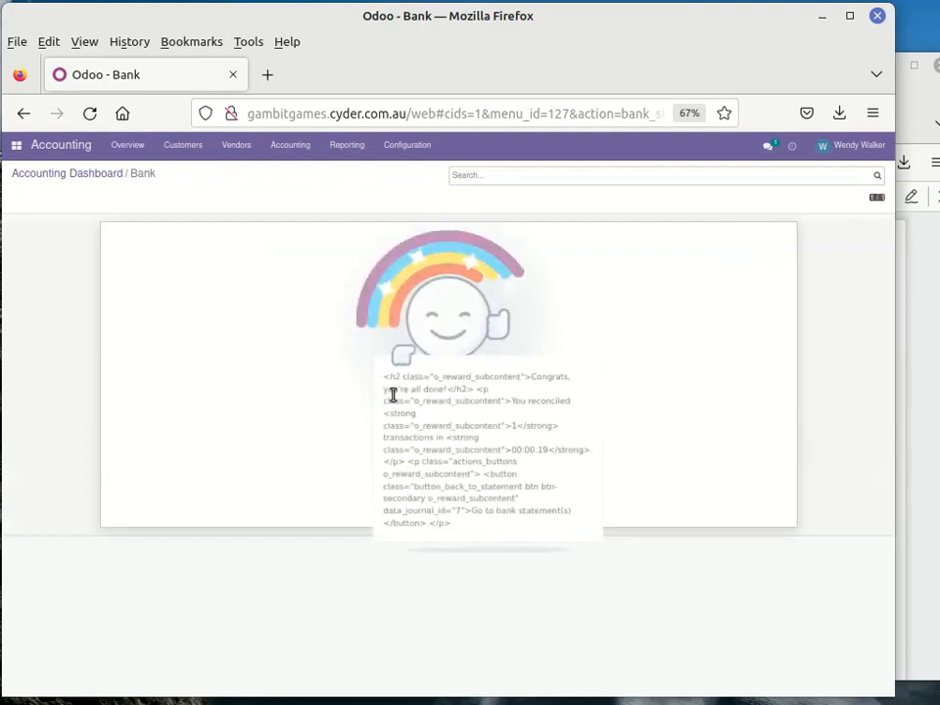
- Return to the Accounting Dashboard and check the general ledger balances of the Bank and Cash journals
{"action": "left_click", "coordinate": [51, 176]}
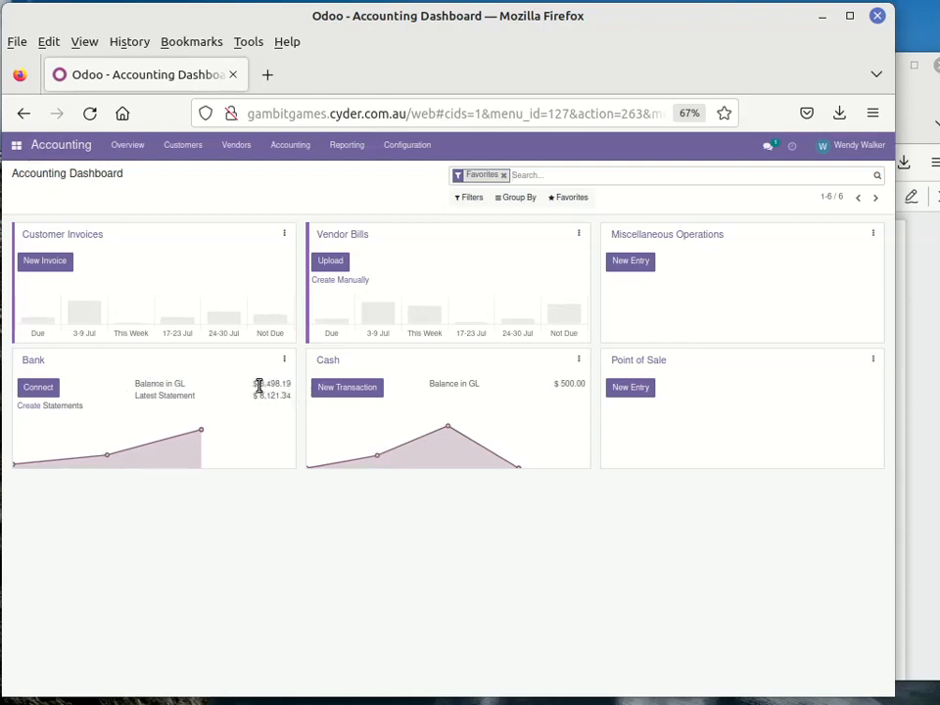
{"action": "left_click_drag", "start_coordinate": [254, 384], "coordinate": [297, 392]}
{"action": "left_click_drag", "start_coordinate": [558, 383], "coordinate": [586, 384]}
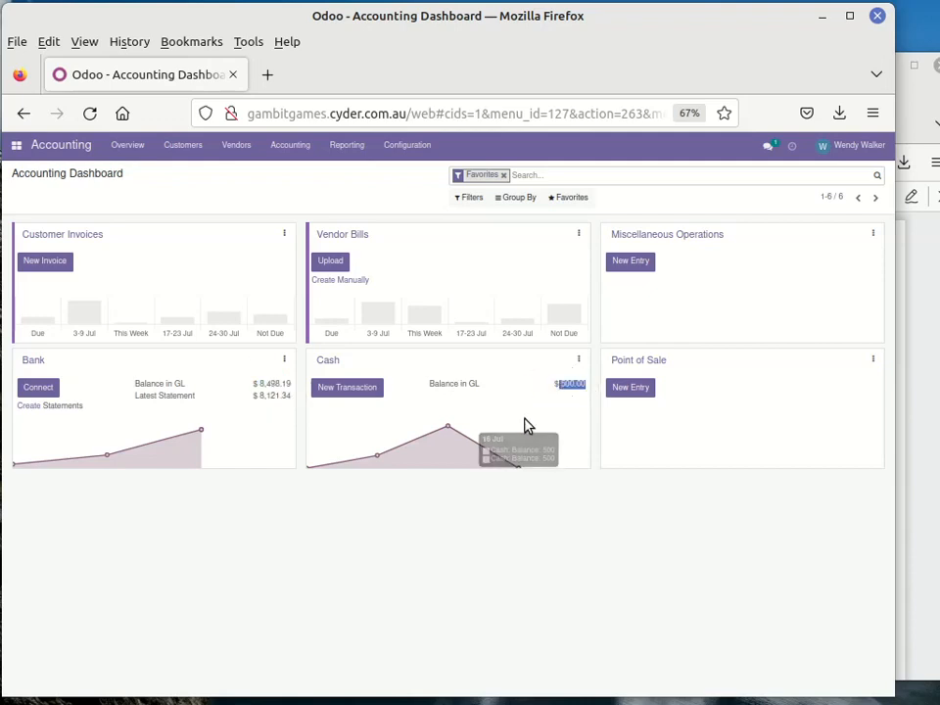
{"action": "left_click", "coordinate": [300, 519]}
{"action": "mouse_move", "coordinate": [485, 462]}
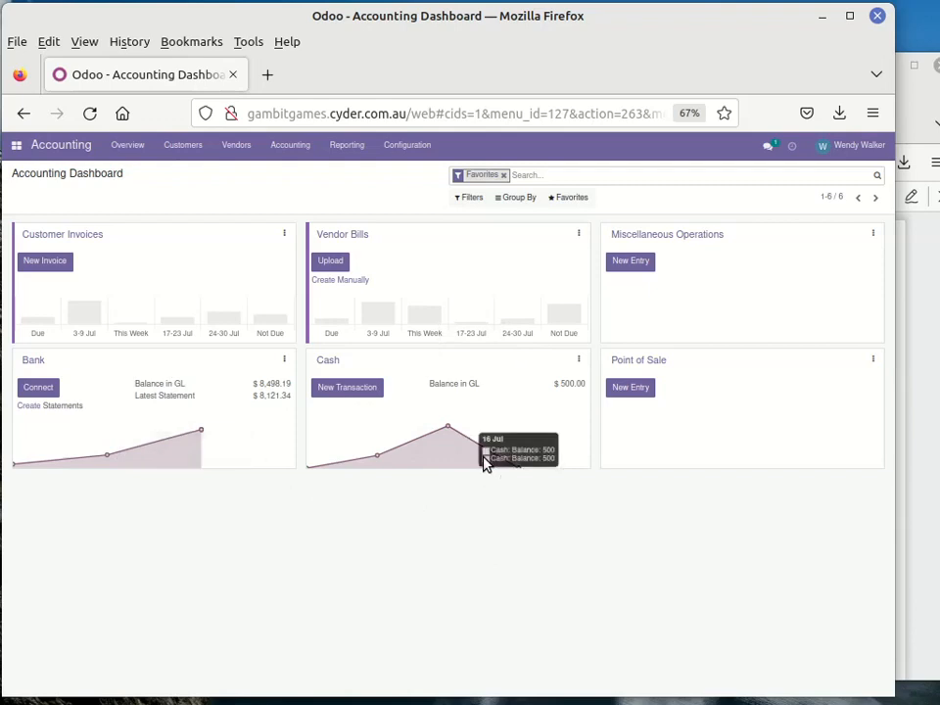